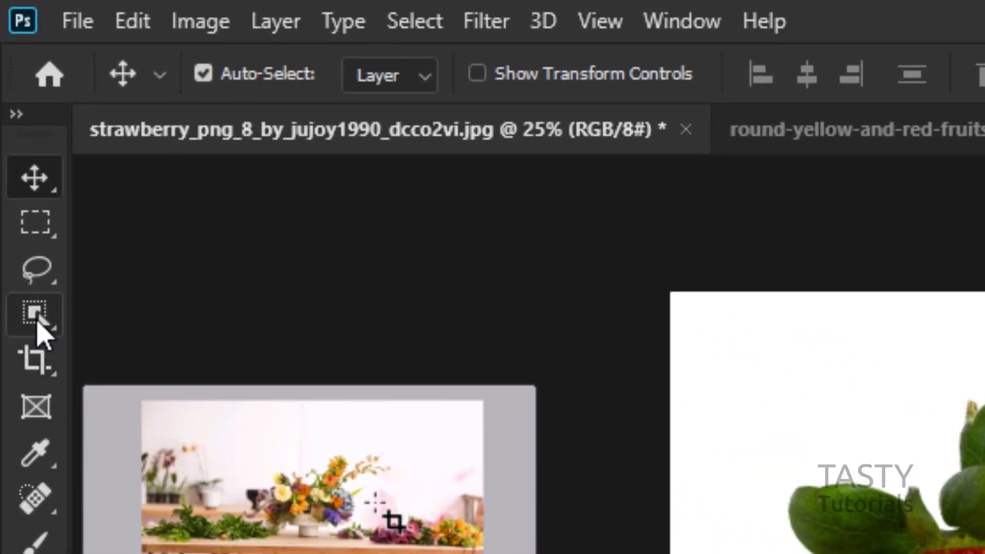
Step: Make the Object Selection Tool active and open its Mode choices, with Rectangle set
left_click(38, 323)
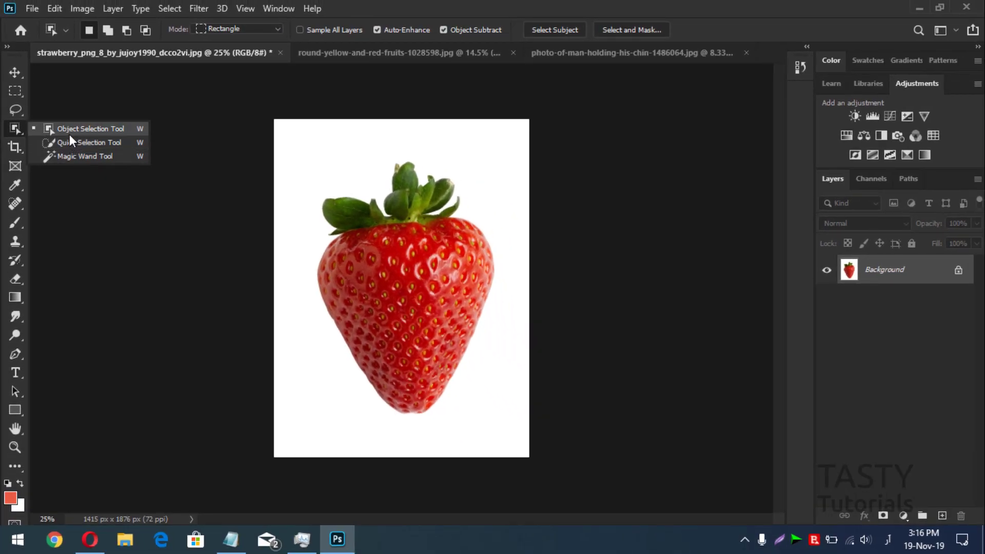
key("v")
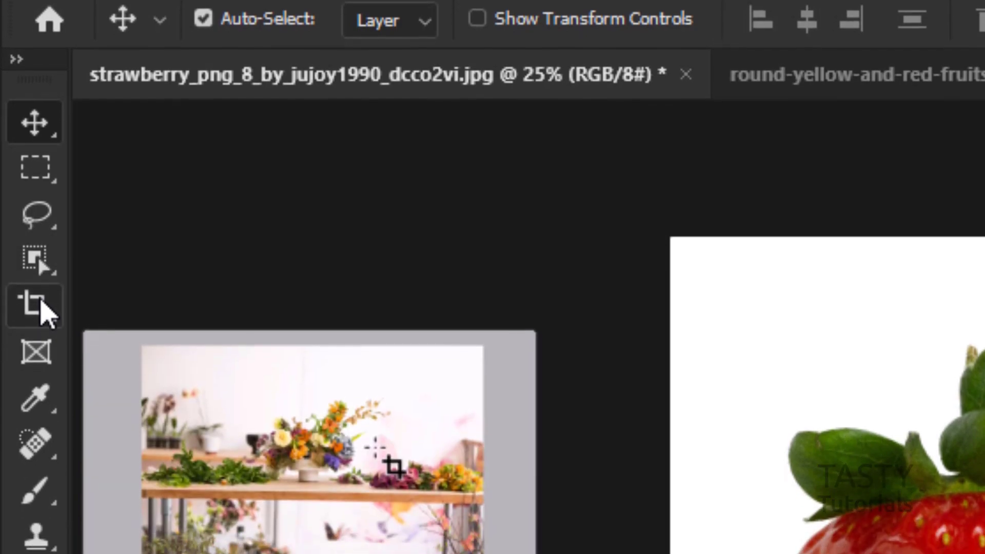
right_click(36, 265)
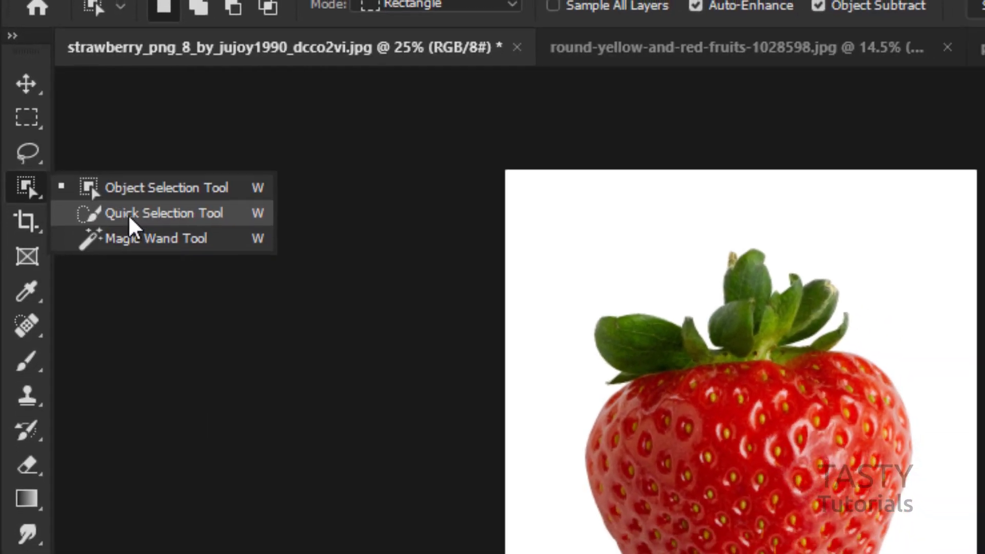
left_click(110, 188)
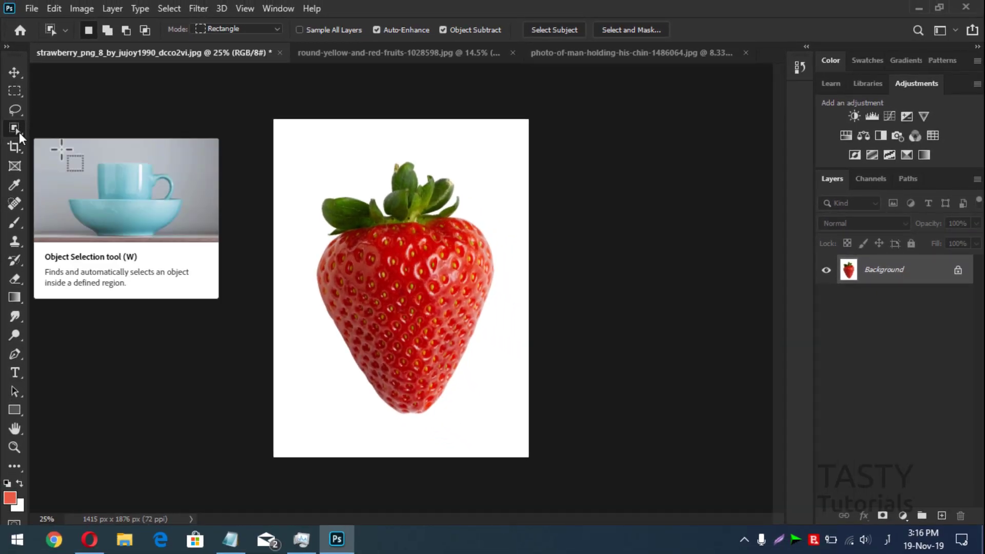
left_click(11, 127)
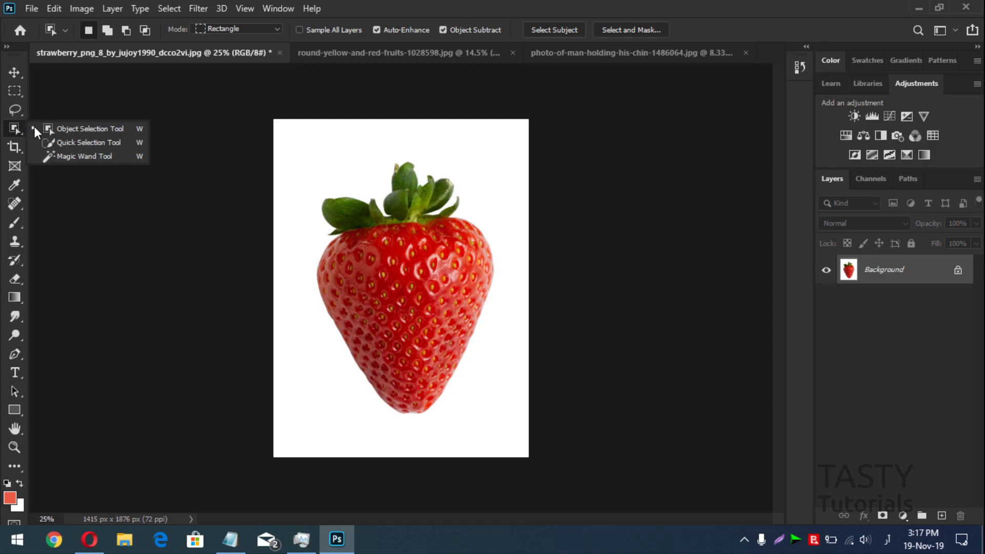
left_click(76, 129)
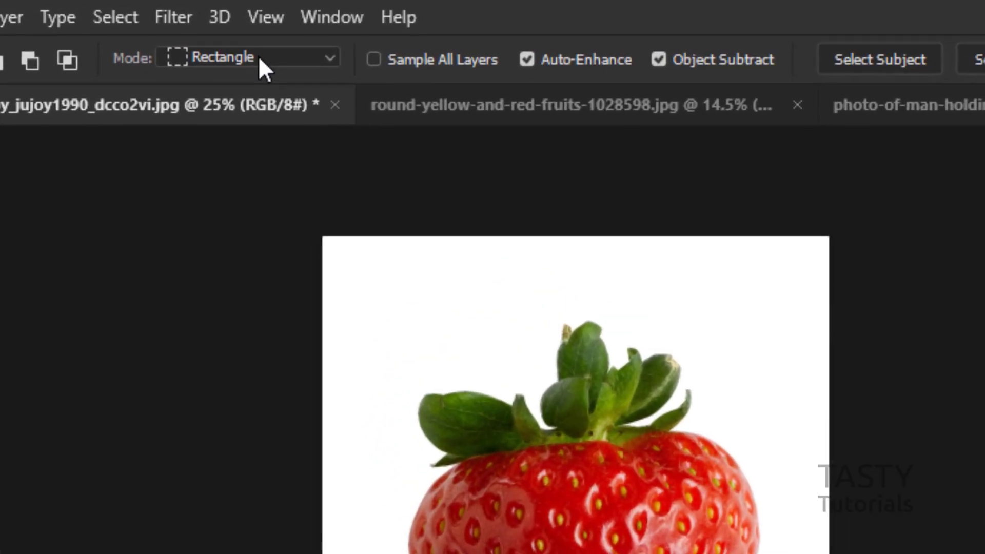
left_click(257, 55)
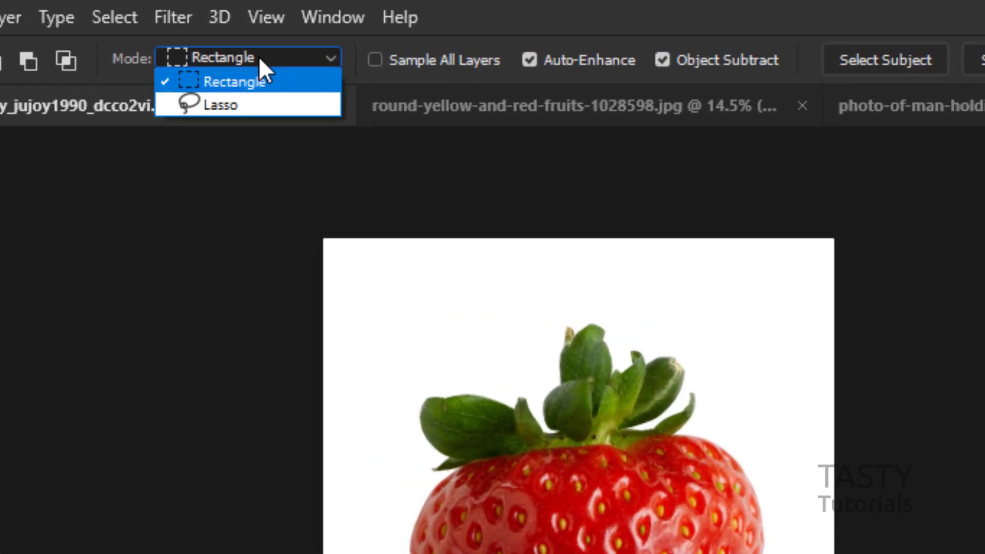
left_click(262, 53)
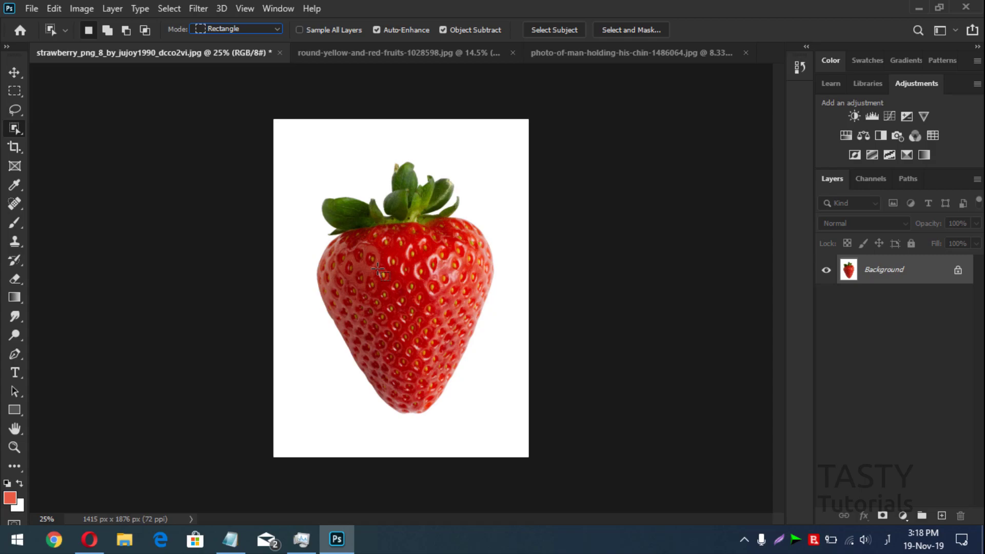
left_click(241, 32)
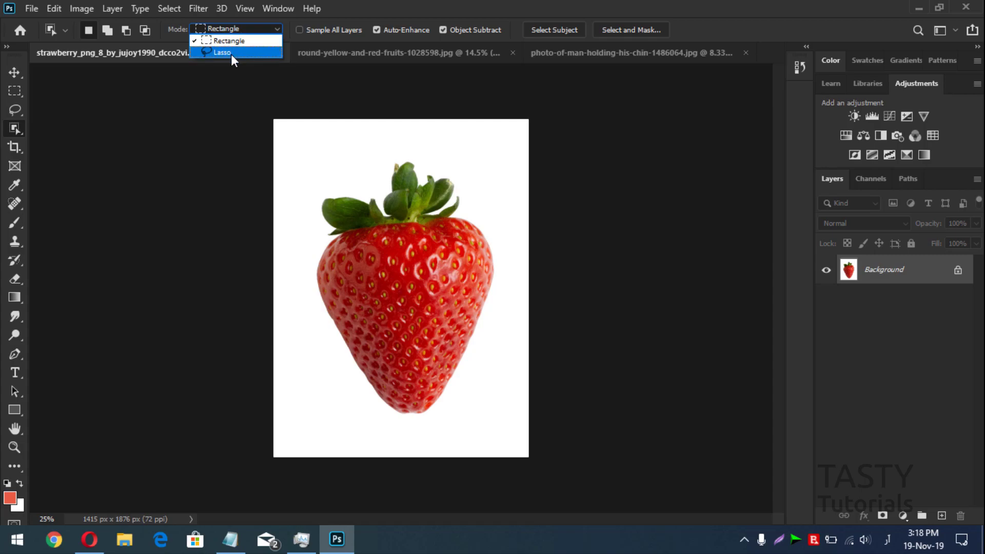
key("Escape")
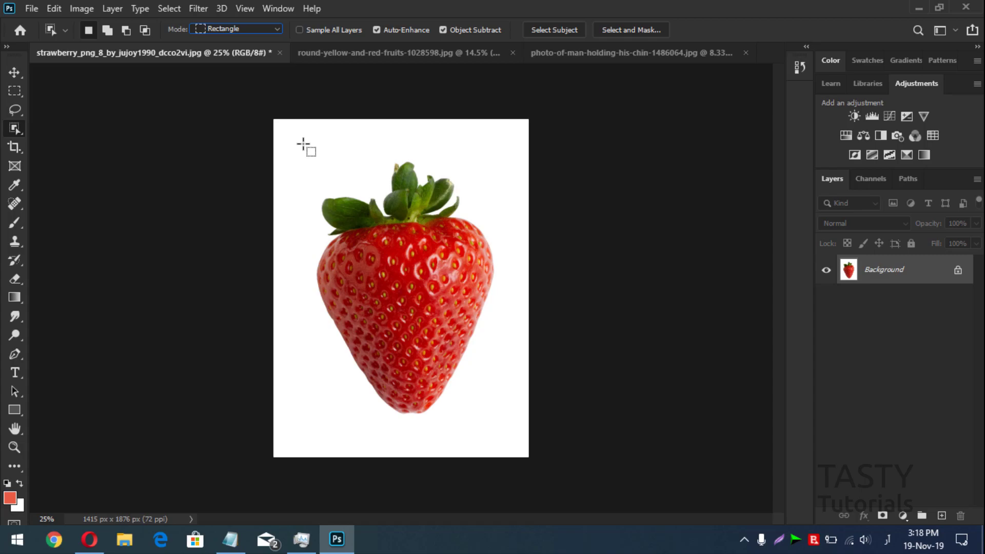
Step: Drag a box around the strawberry so Object Selection traces its outline and leaves
left_click_drag(303, 132, 510, 422)
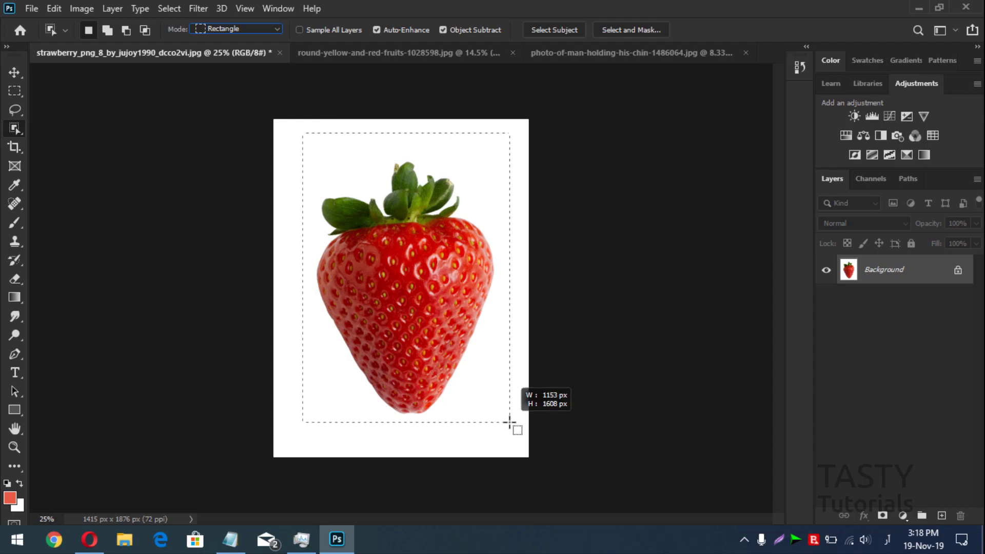
left_click_drag(509, 423, 510, 422)
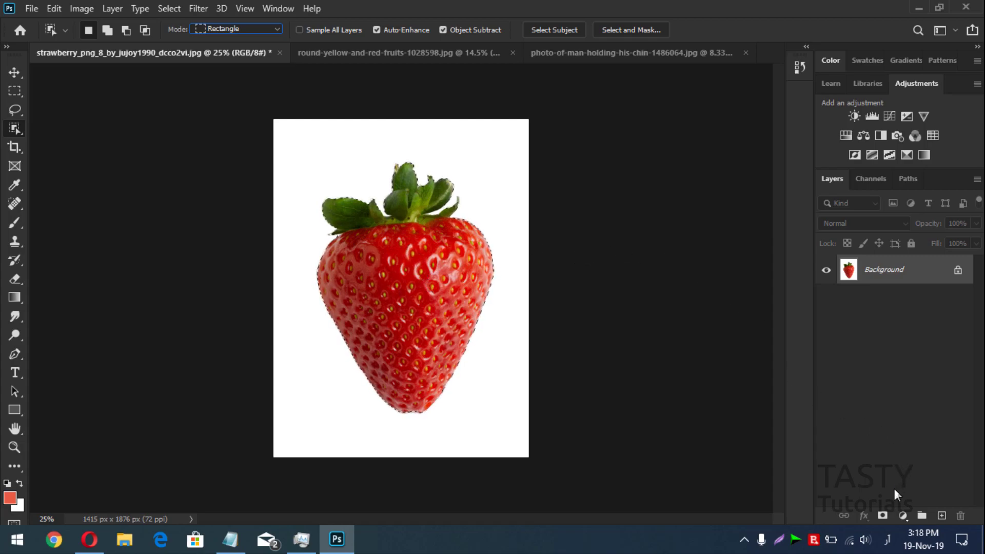
Step: Add a layer mask to the strawberry layer, then undo and discard it
left_click(882, 515)
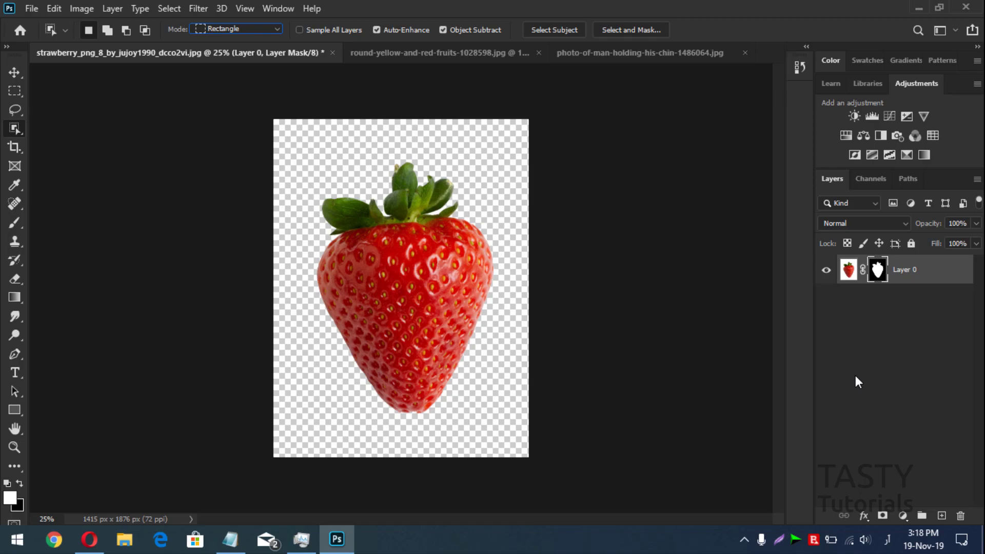
key("ctrl+z")
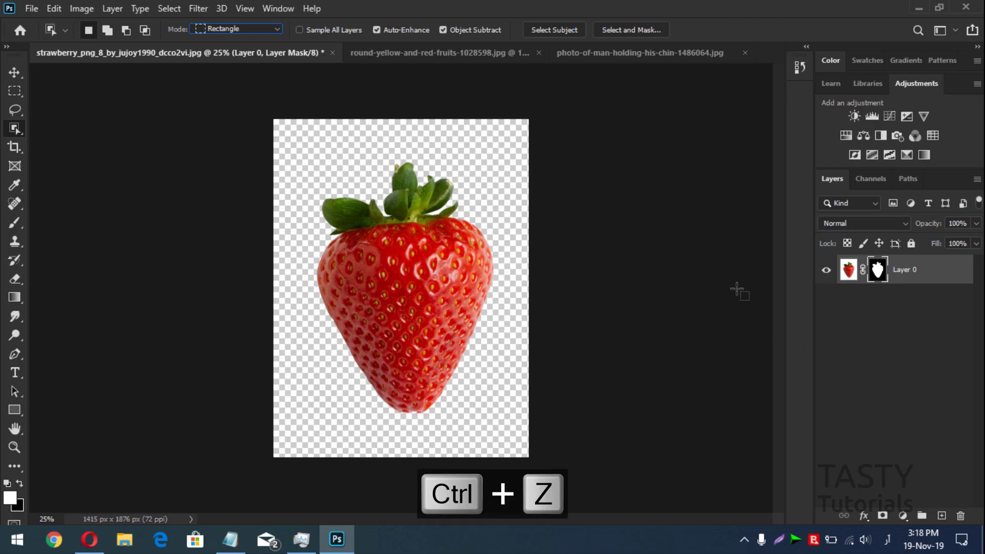
left_click_drag(878, 271, 959, 517)
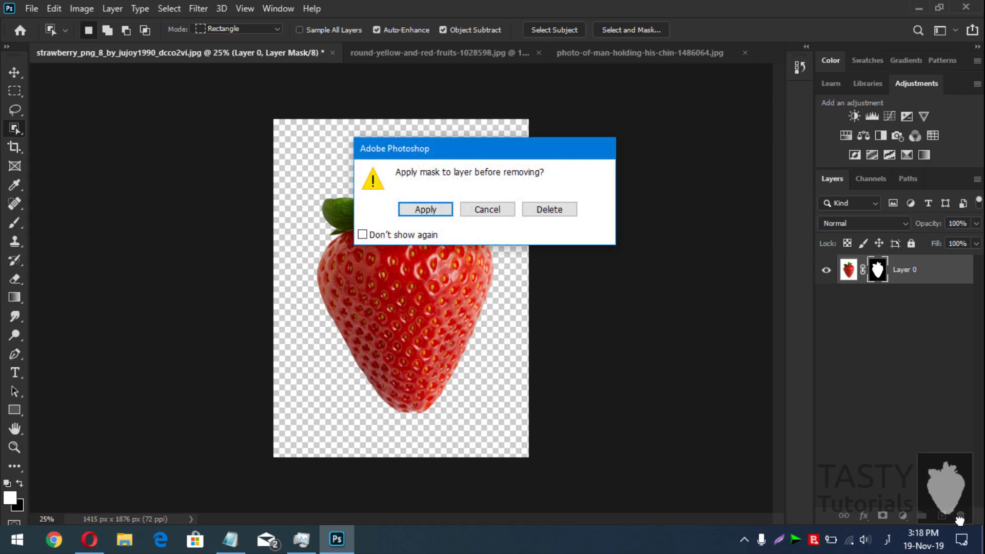
left_click(549, 208)
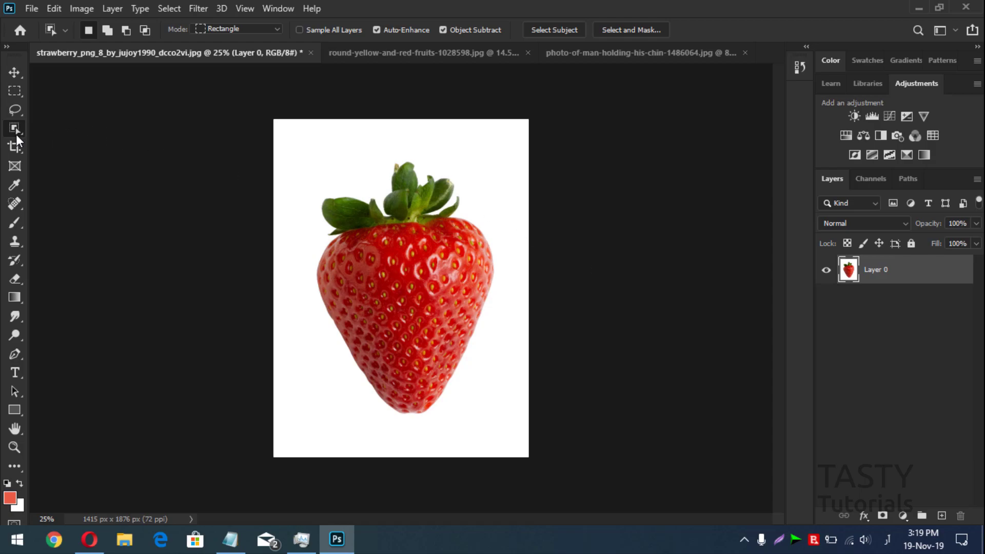
Step: Run Select Subject on the strawberry and zoom in to inspect the selection edge
left_click(540, 30)
left_click(882, 516)
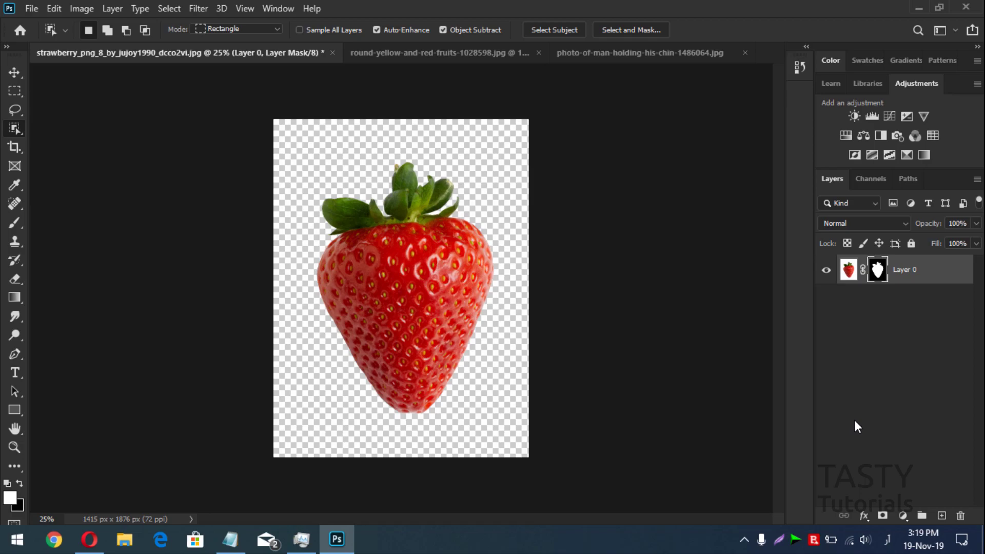
key("ctrl+z")
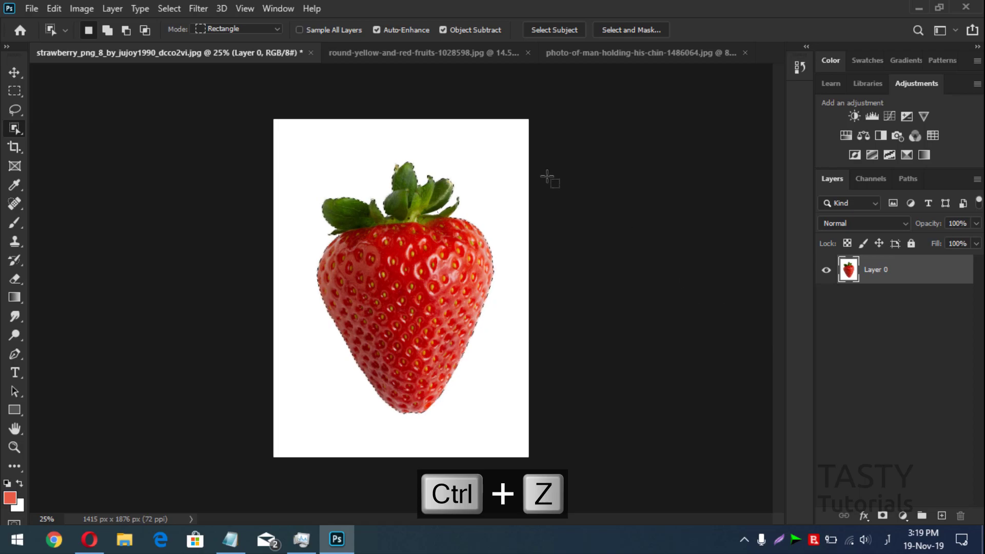
key("ctrl+equal")
key("ctrl+equal")
key("ctrl+equal")
key("ctrl+equal")
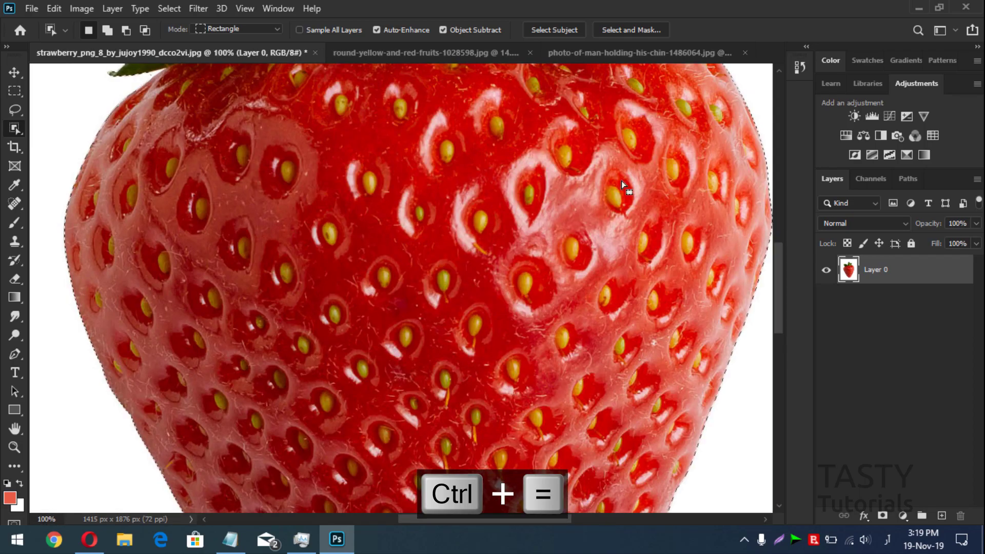
Step: Subtract the white gap between the strawberry's leaves from the selection with Quick Selection
left_click_drag(780, 298, 781, 236)
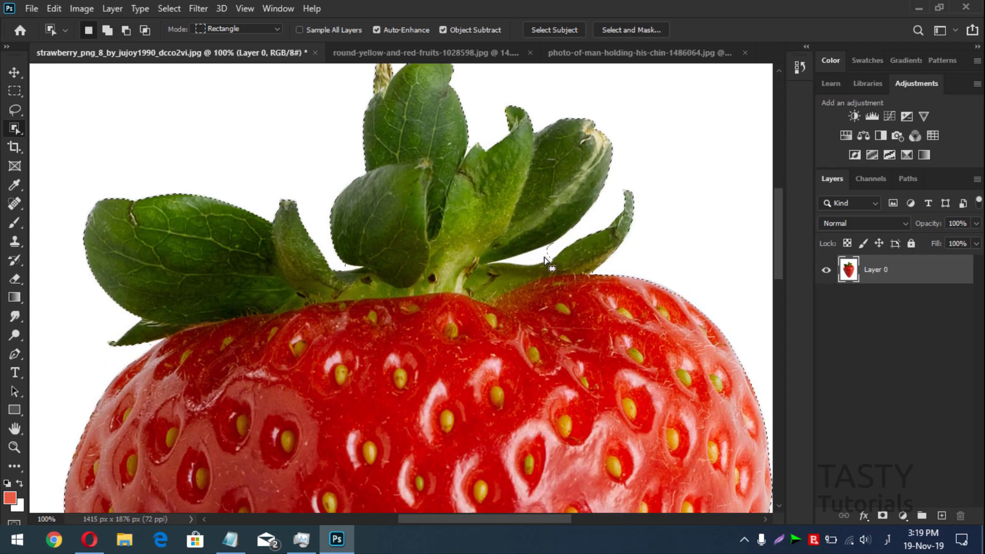
right_click(13, 128)
left_click(58, 134)
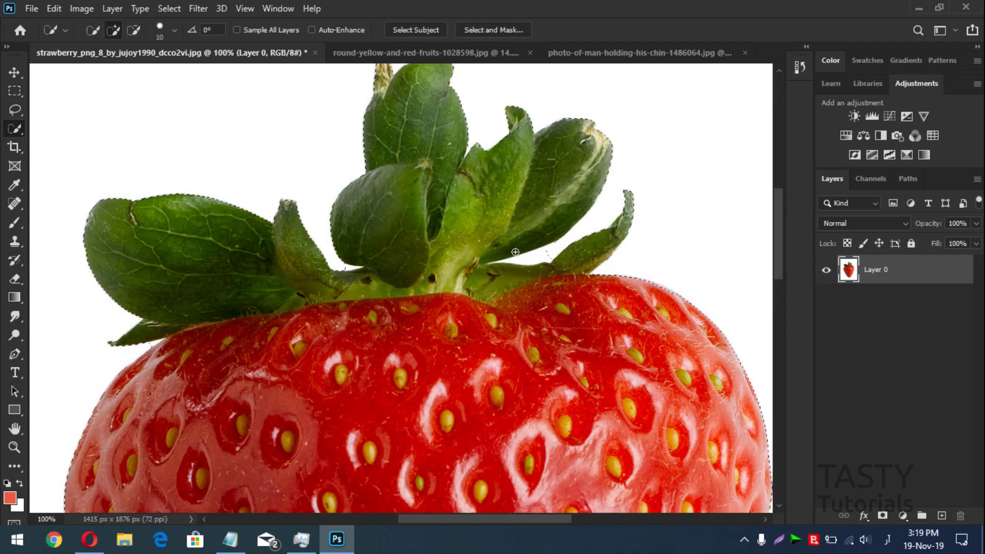
mouse_move(528, 259)
left_mouse_down()
mouse_move(543, 251)
mouse_move(533, 255)
left_mouse_up()
key("ctrl+minus")
key("ctrl+minus")
key("ctrl+minus")
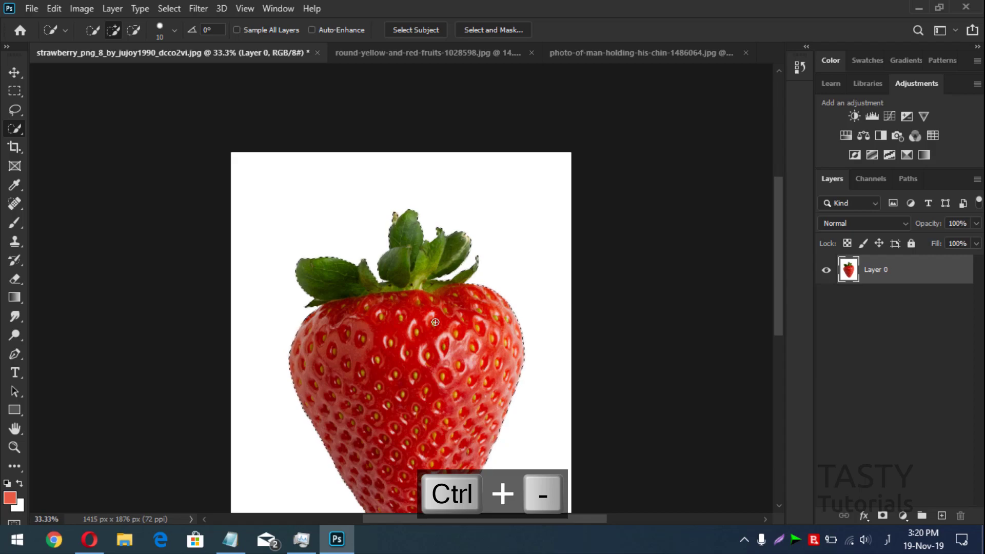
Step: Mask away the strawberry's white background and bring up the fruits photo
left_click_drag(777, 236, 781, 261)
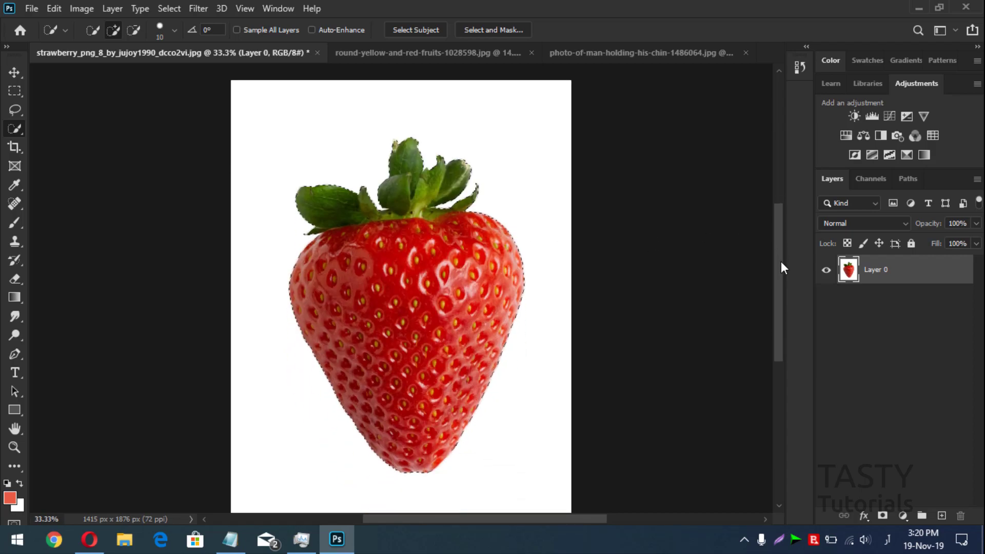
left_click(882, 516)
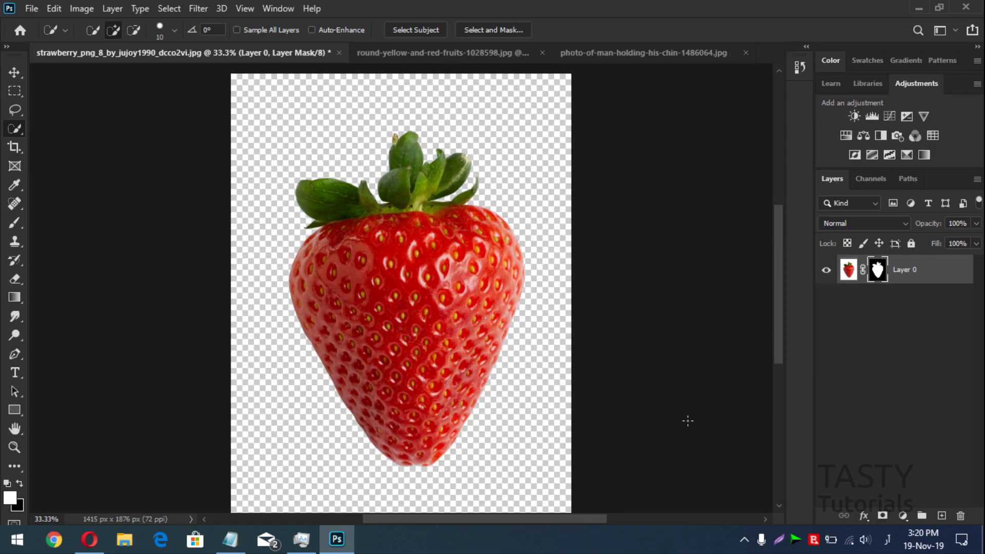
left_click(398, 57)
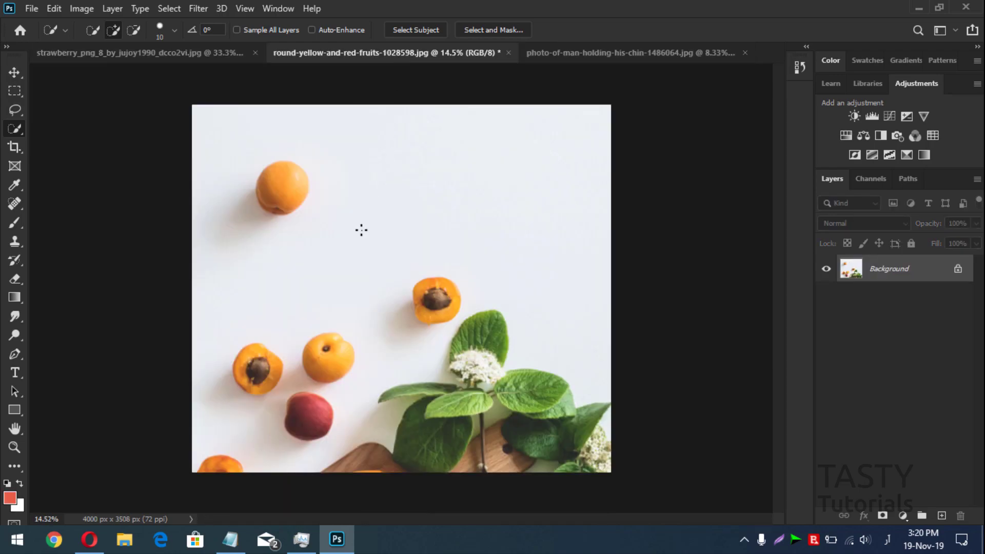
Step: Switch to the Object Selection Tool for the fruits photo
right_click(15, 128)
left_click(59, 130)
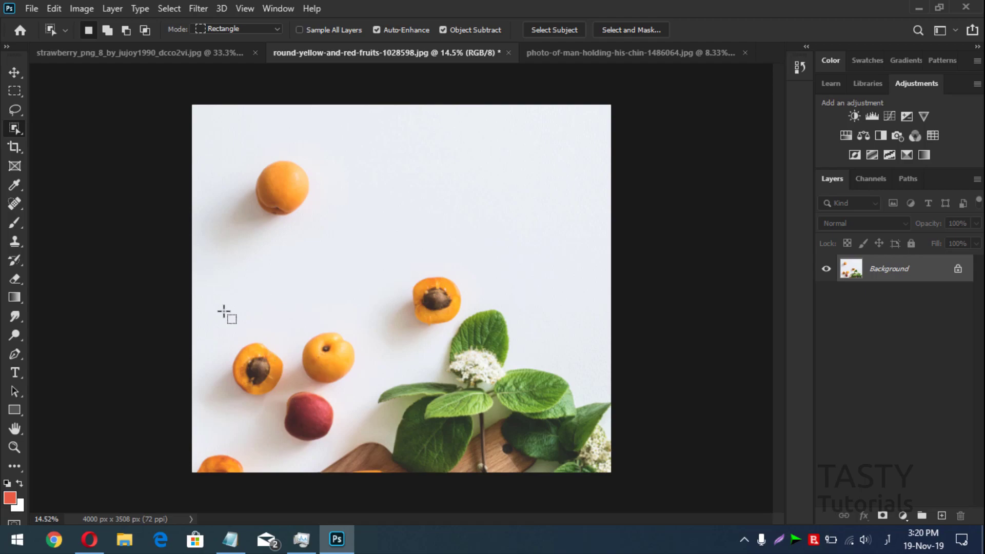
Step: In Lasso mode, select the lower fruits, Shift-add the top and halved apricots, and mask them
left_click(226, 29)
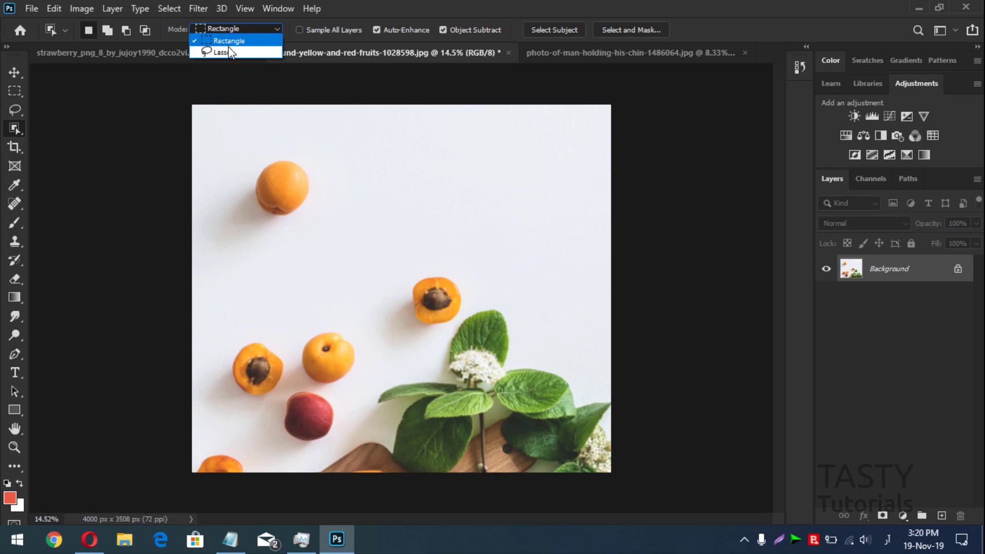
left_click(229, 50)
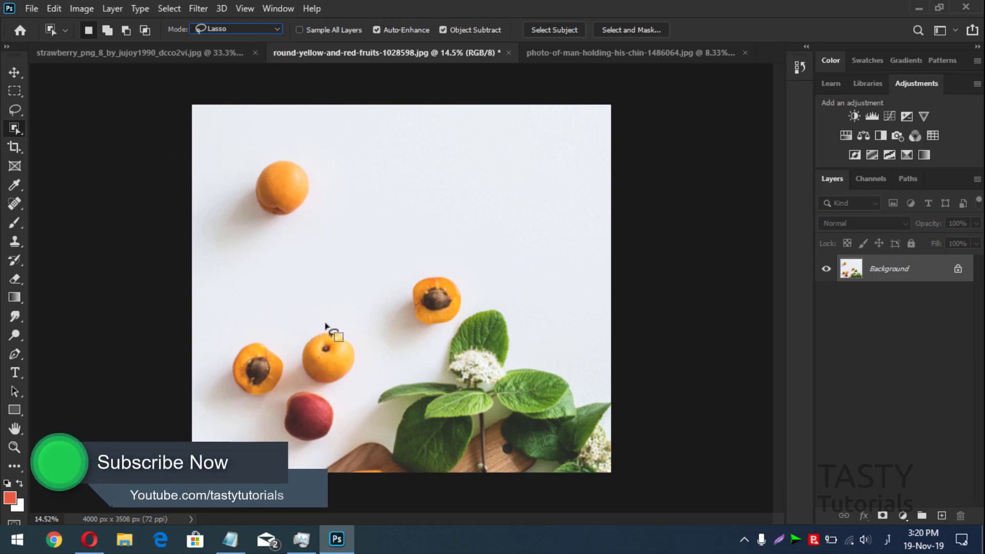
mouse_move(326, 324)
left_mouse_down()
mouse_move(238, 338)
mouse_move(212, 361)
mouse_move(234, 406)
mouse_move(284, 457)
mouse_move(330, 445)
mouse_move(369, 359)
mouse_move(326, 320)
left_mouse_up()
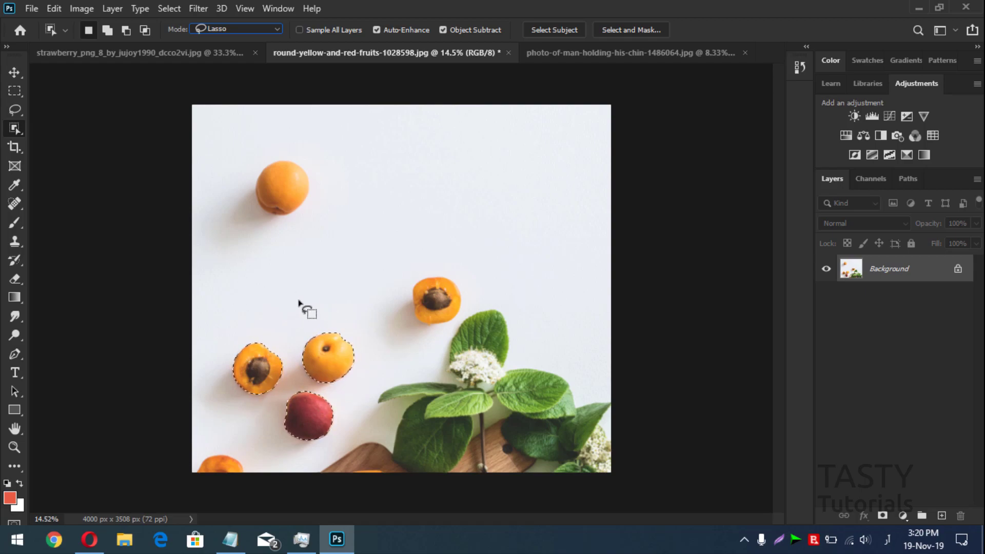
key("shift")
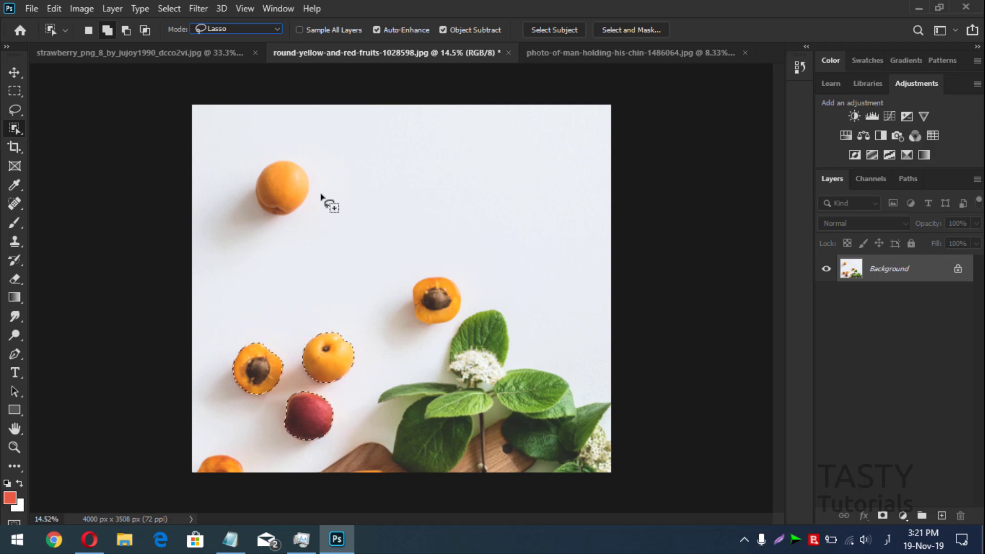
mouse_move(321, 193)
left_mouse_down()
mouse_move(314, 164)
mouse_move(277, 147)
mouse_move(241, 189)
mouse_move(245, 223)
mouse_move(315, 241)
mouse_move(323, 191)
mouse_move(407, 253)
mouse_move(475, 273)
mouse_move(478, 300)
mouse_move(452, 336)
mouse_move(398, 323)
mouse_move(437, 263)
left_mouse_up()
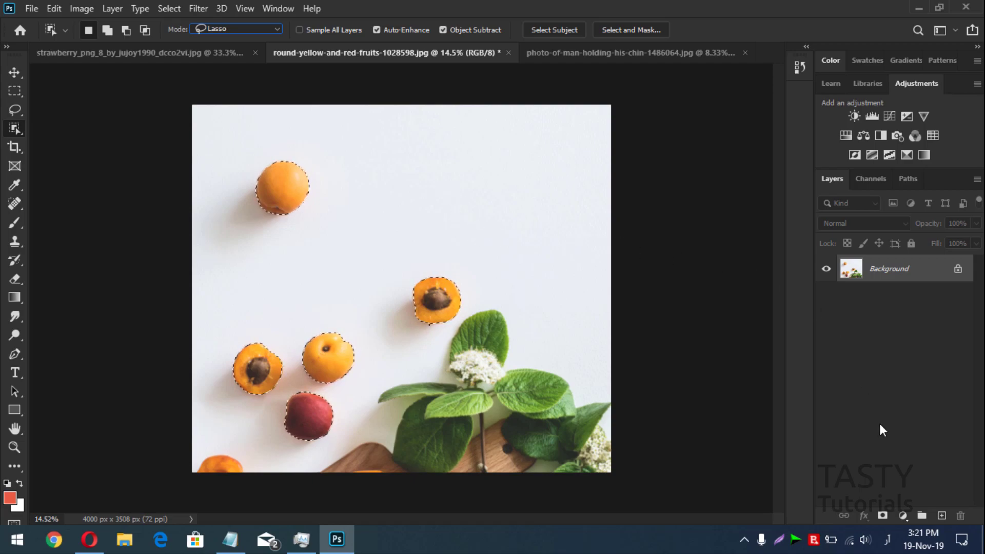
left_click(883, 516)
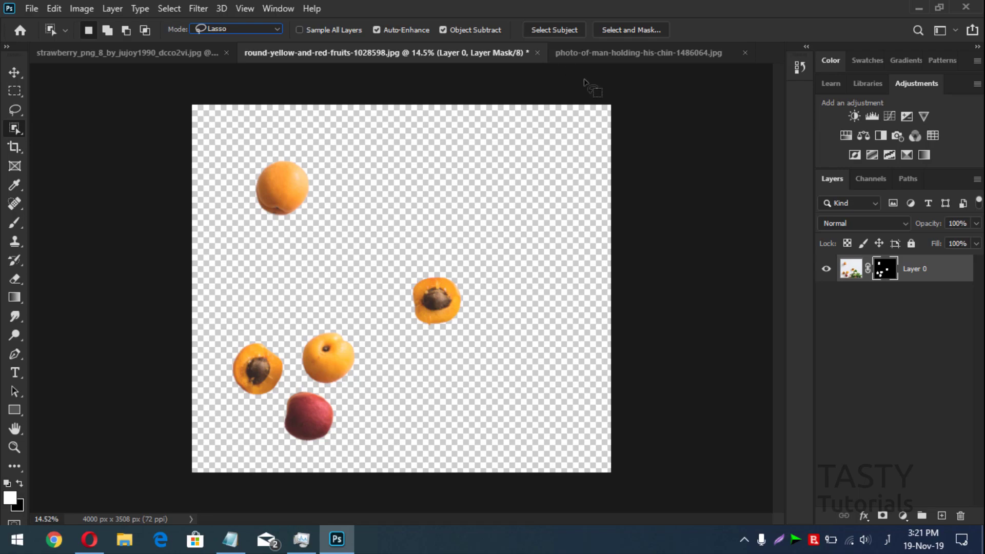
Step: Switch to the photo of the man holding his chin
left_click(622, 55)
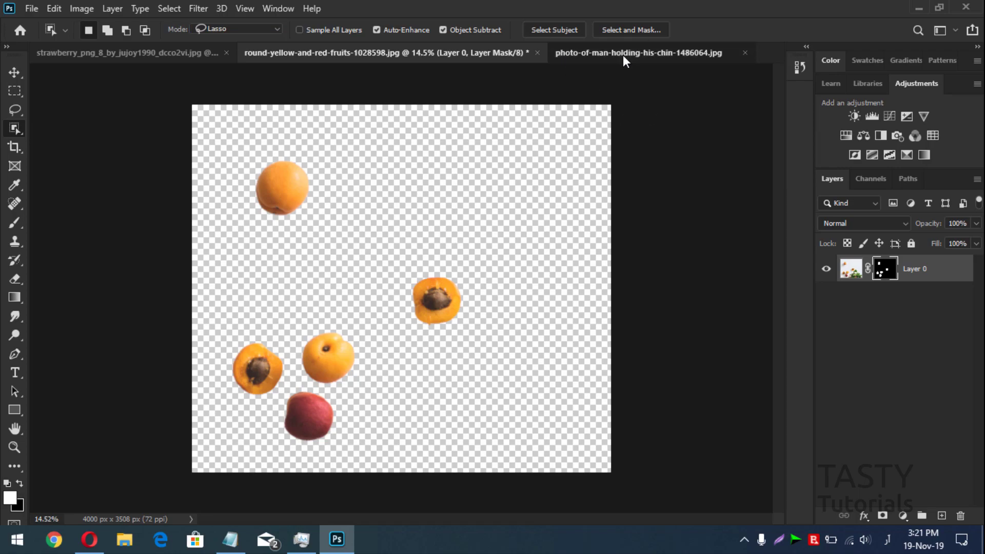
Step: Zoom in on the man, try a Quick Selection over his face and arm, then deselect
key("ctrl+equal")
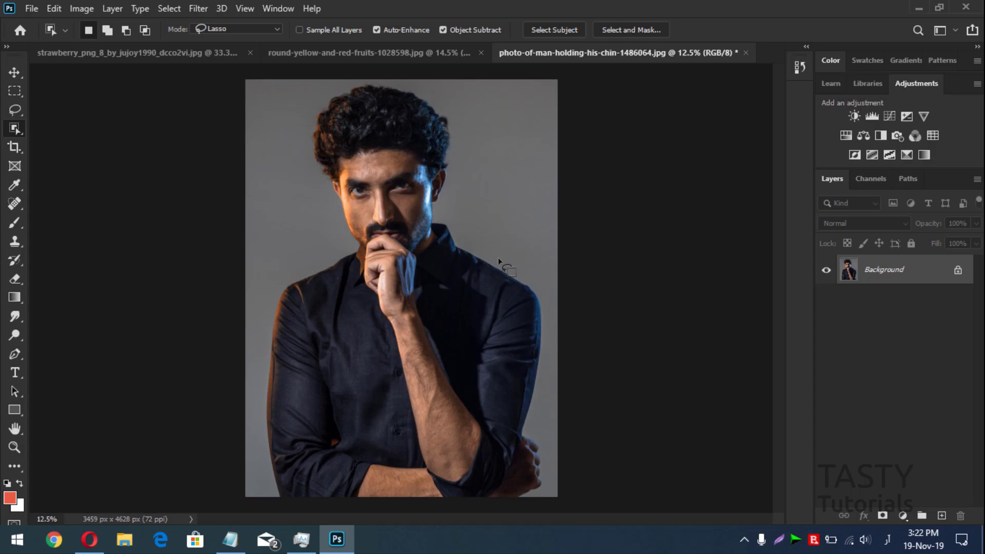
right_click(16, 128)
left_click(68, 144)
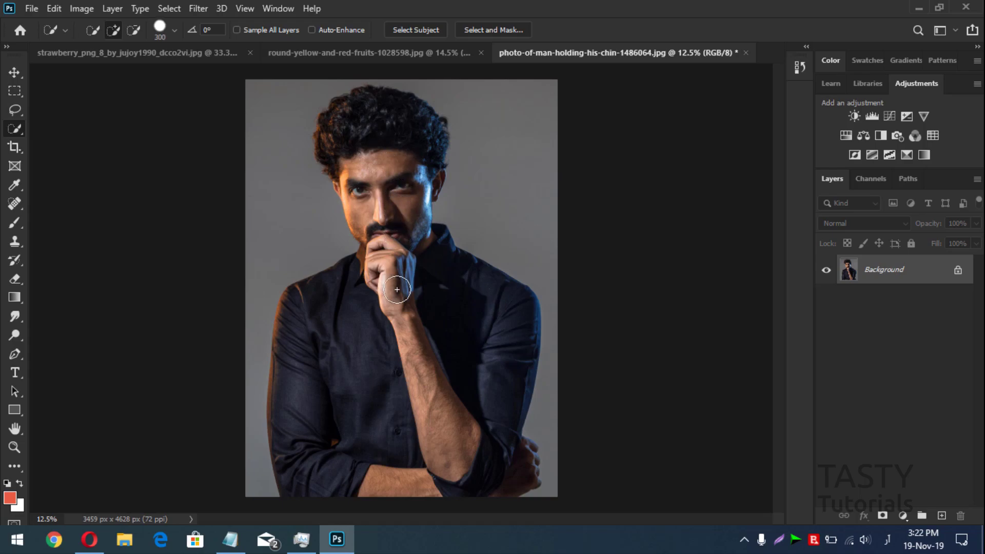
left_click(398, 212)
mouse_move(398, 211)
left_mouse_down()
mouse_move(389, 172)
mouse_move(394, 293)
mouse_move(348, 343)
mouse_move(345, 397)
mouse_move(398, 472)
mouse_move(332, 418)
mouse_move(379, 353)
mouse_move(459, 333)
mouse_move(485, 368)
mouse_move(462, 425)
mouse_move(358, 128)
mouse_move(346, 122)
mouse_move(439, 137)
left_mouse_up()
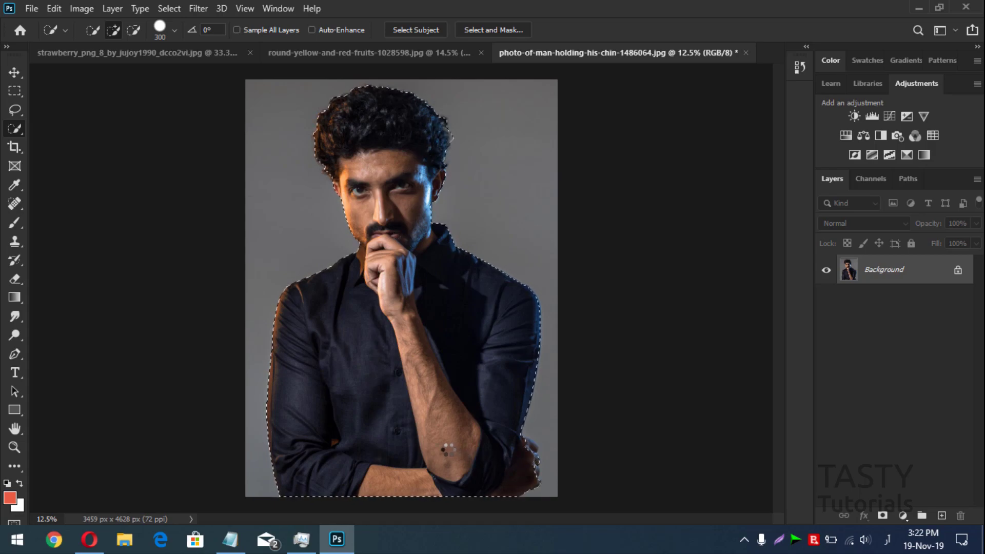
key("ctrl+d")
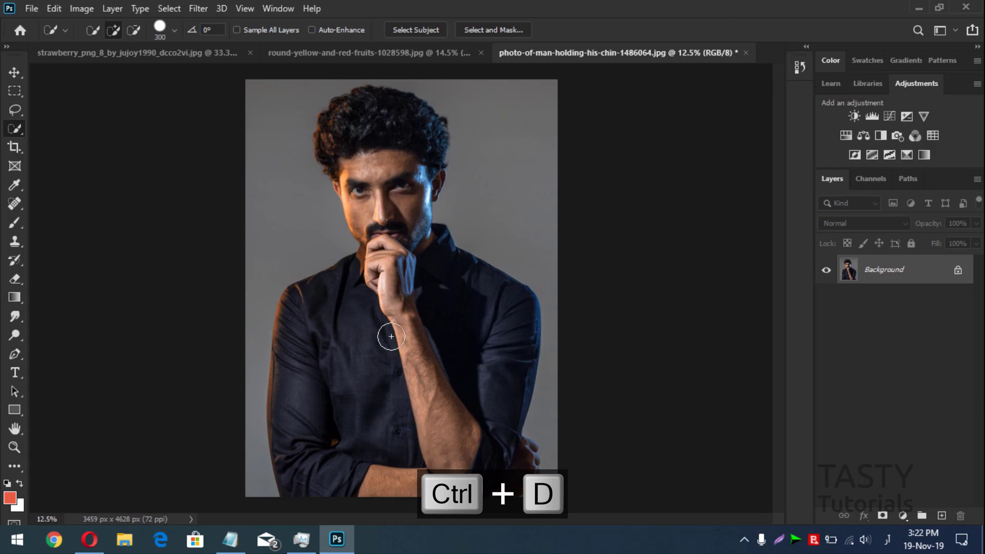
right_click(16, 126)
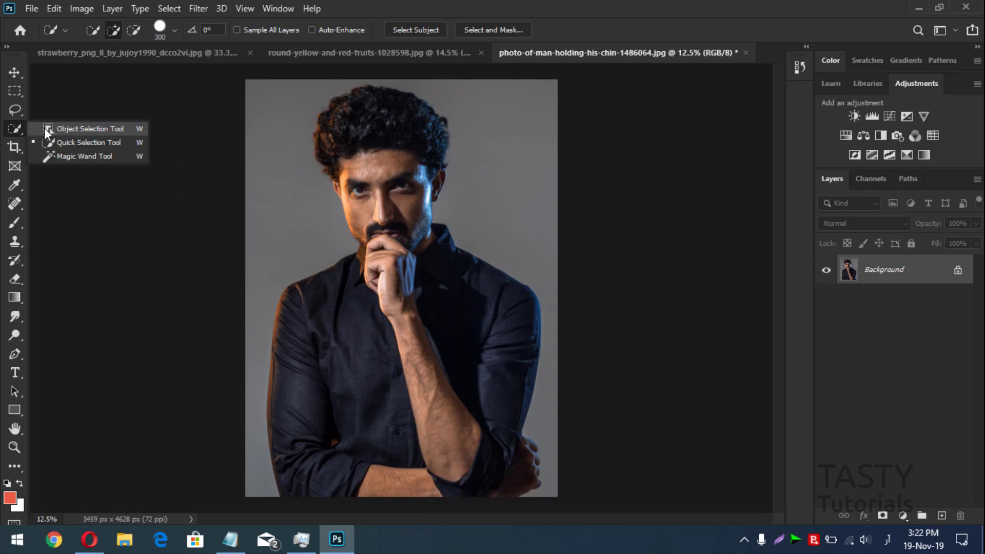
Step: Select the man with the Object Selection Tool's Select Subject
left_click(44, 128)
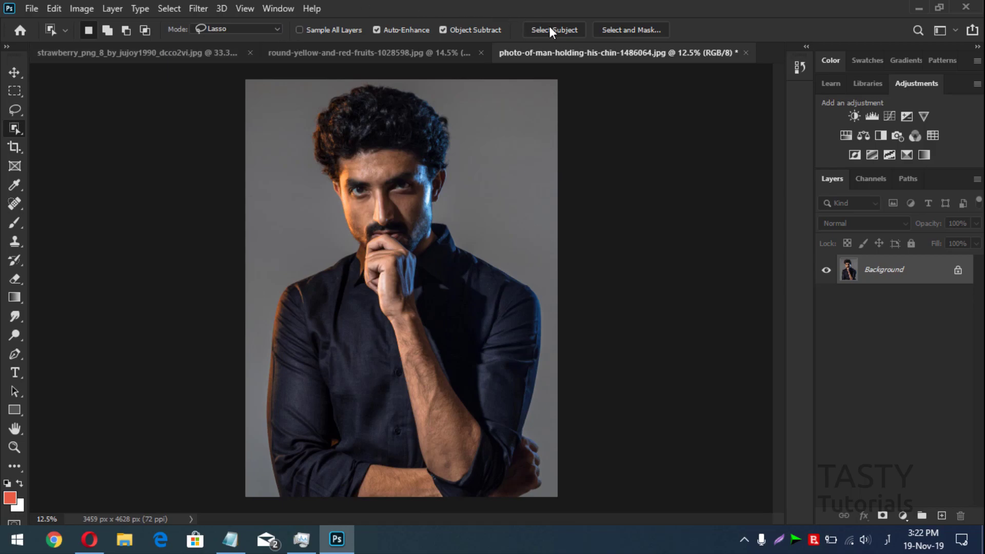
left_click(551, 28)
Step: Add the lower hand's missing lower and upper knuckles to the man's selection with Quick Selection
key("ctrl+equal")
key("ctrl+equal")
key("ctrl+equal")
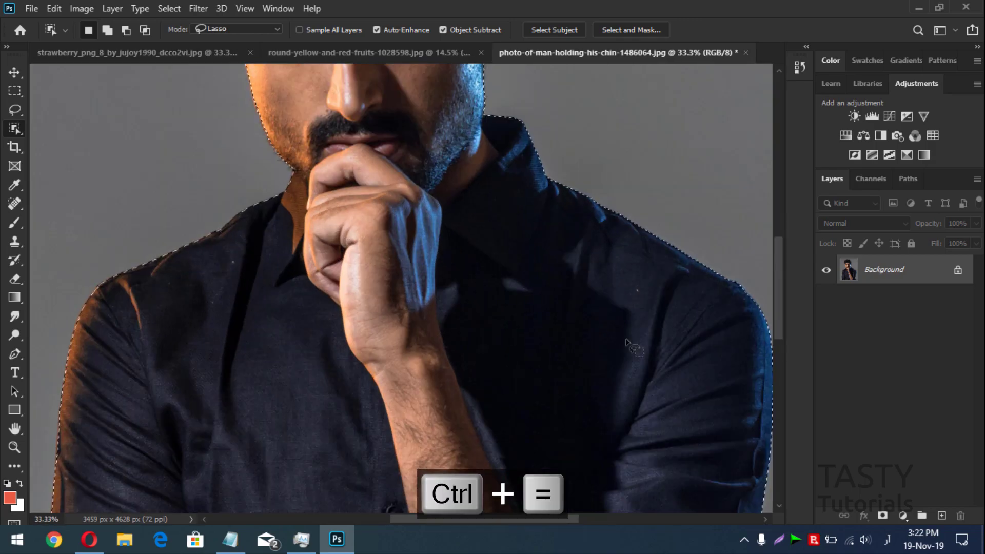
left_click_drag(512, 521, 566, 520)
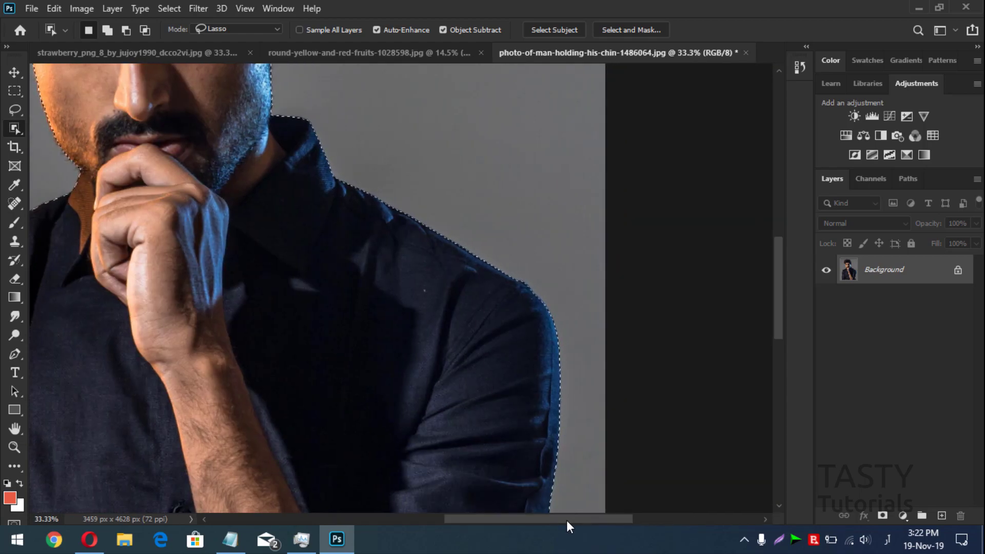
left_click_drag(777, 299, 778, 390)
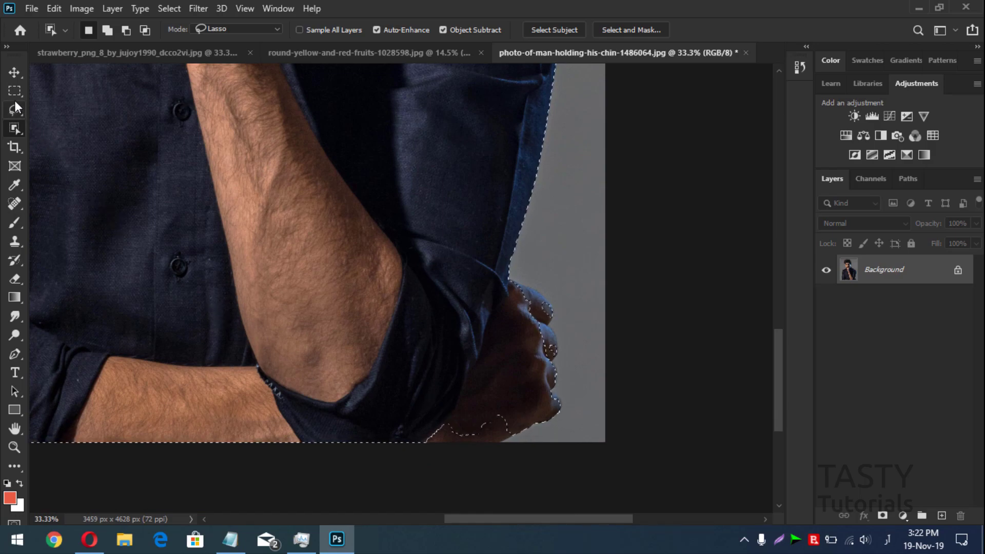
key("shift+w")
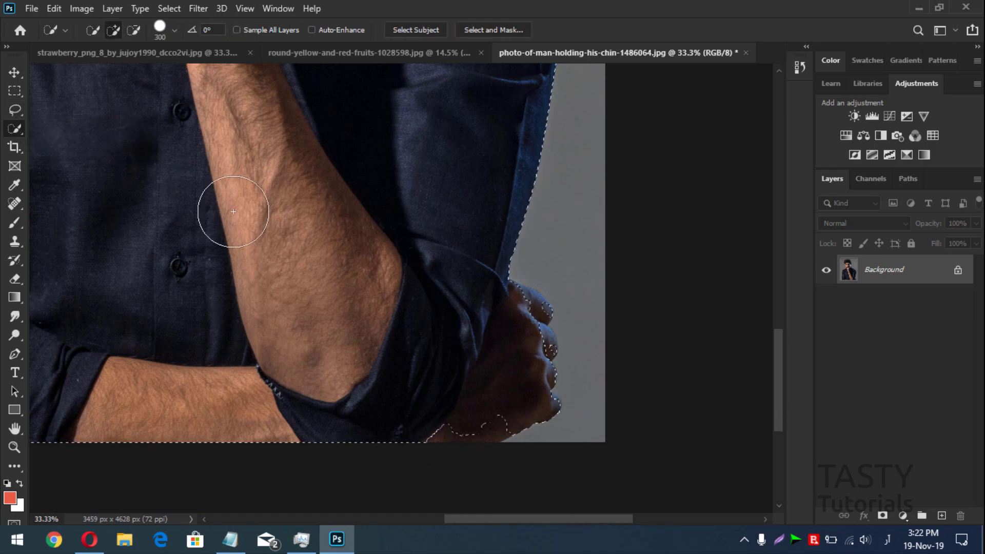
left_click(419, 407)
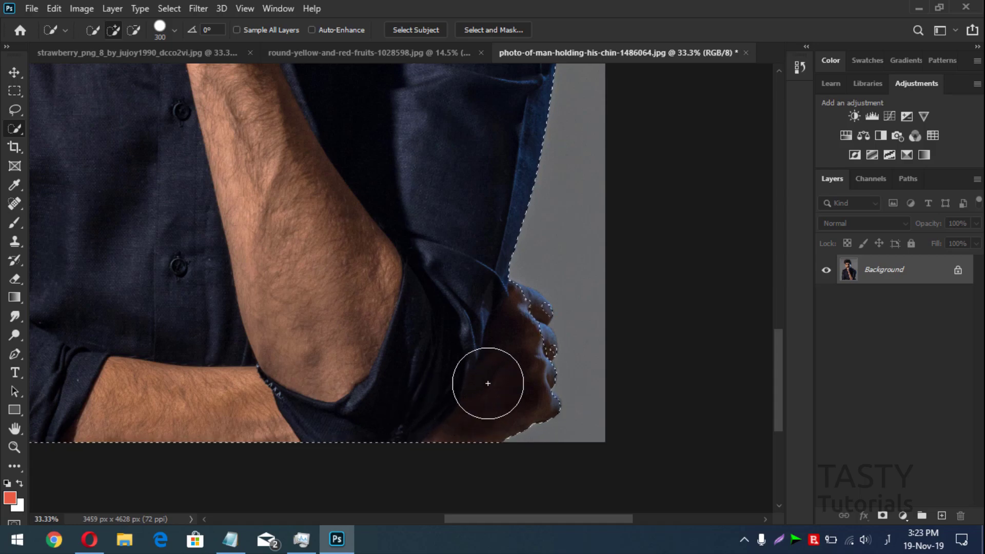
left_click(515, 324)
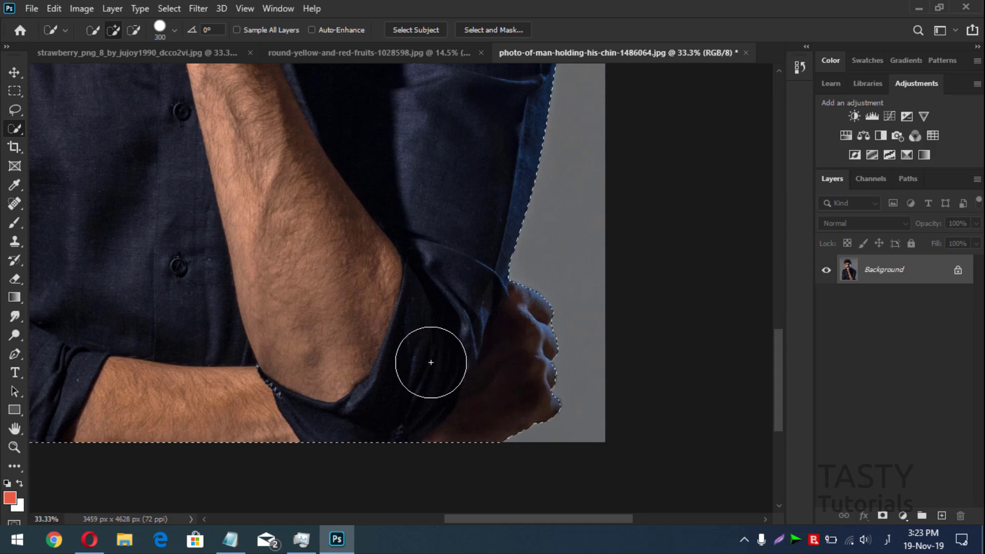
key("bracketleft")
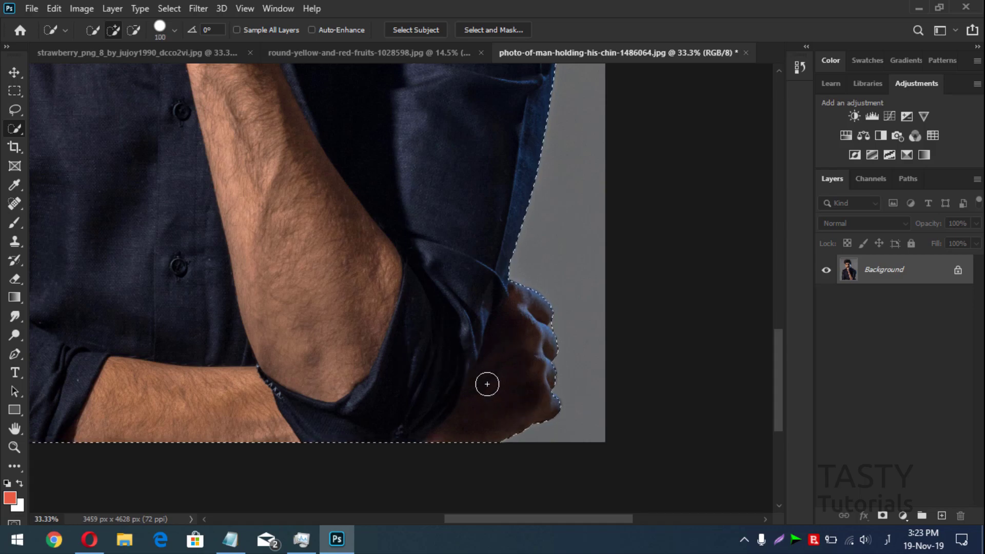
key("ctrl+minus")
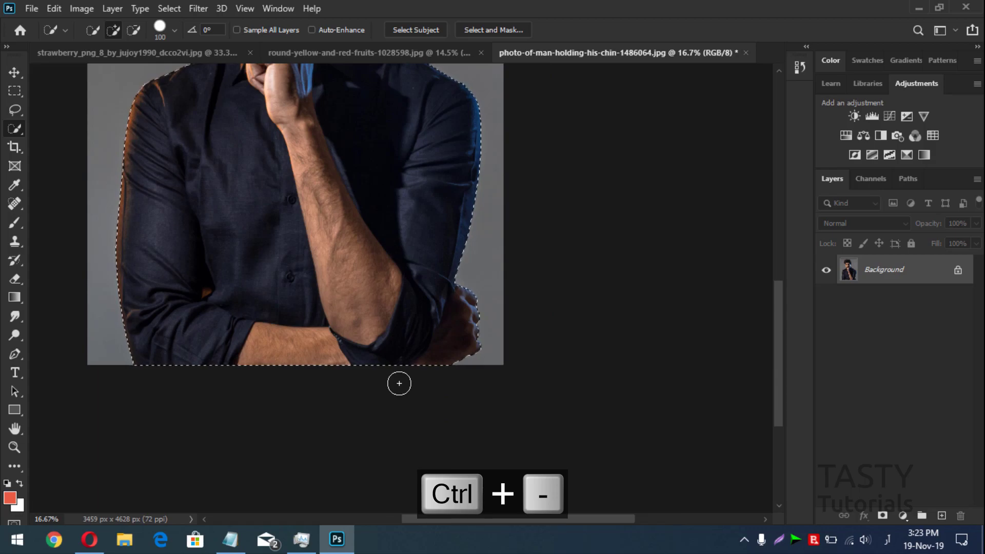
Step: Add a layer mask to Layer 0 that hides the grey backdrop, leaving the man on transparency
left_click_drag(777, 374, 784, 345)
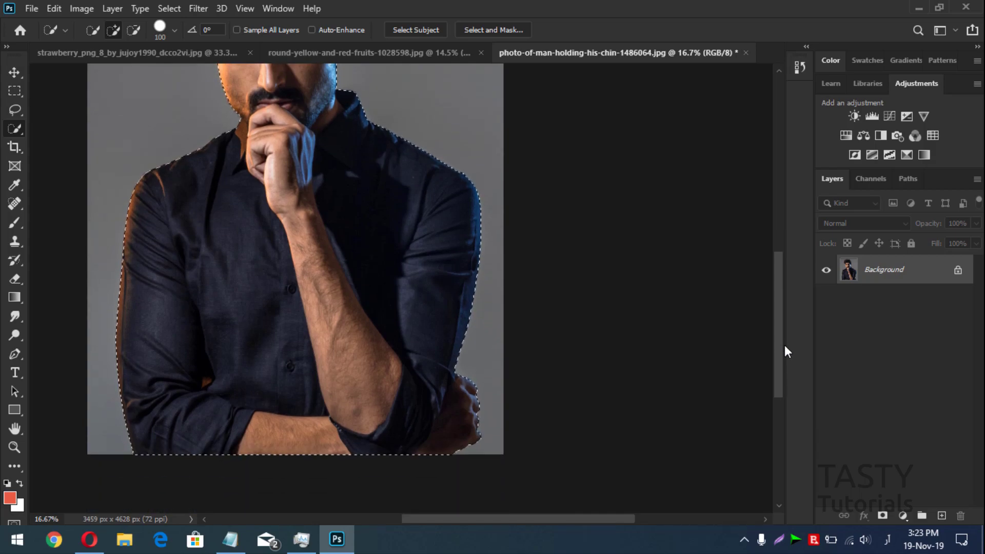
key("ctrl+minus")
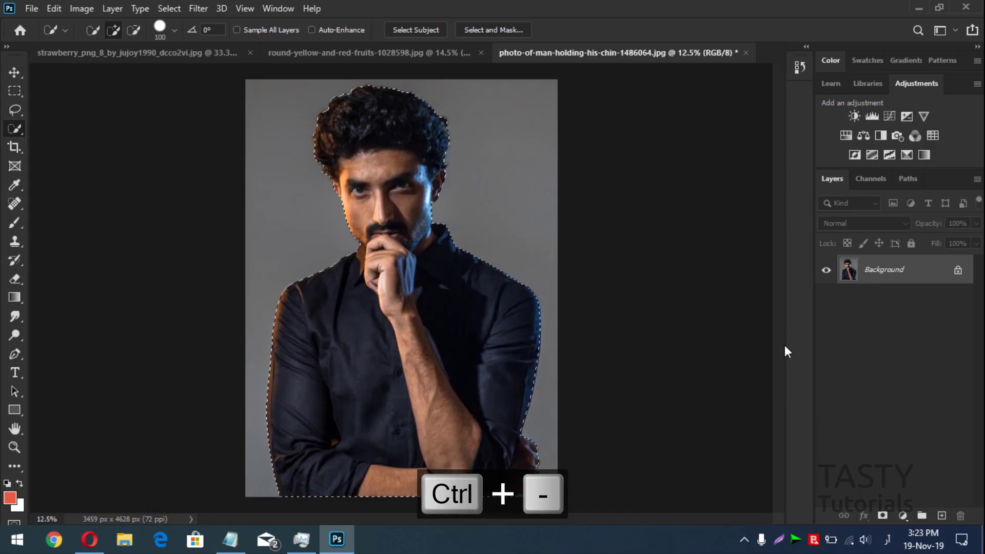
left_click(883, 515)
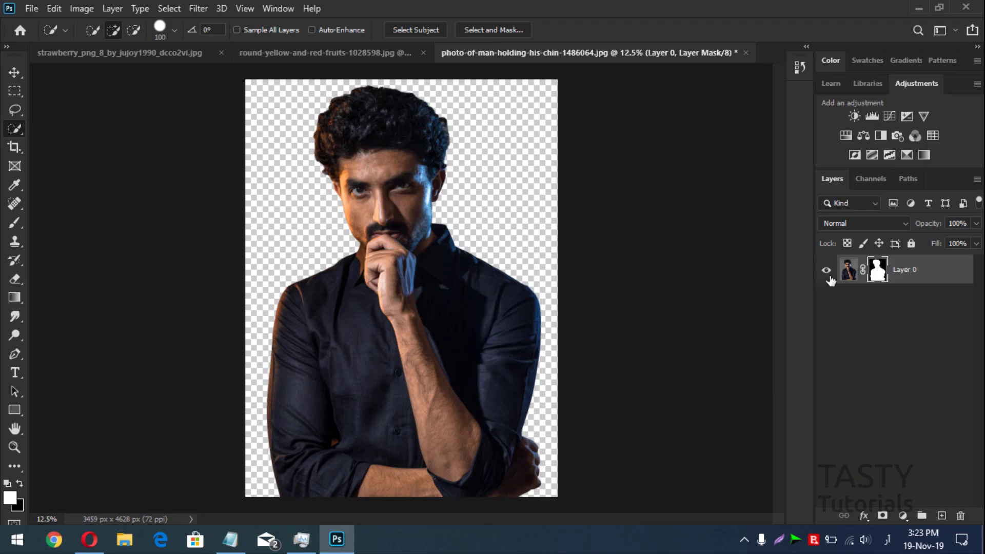
key("ctrl+z")
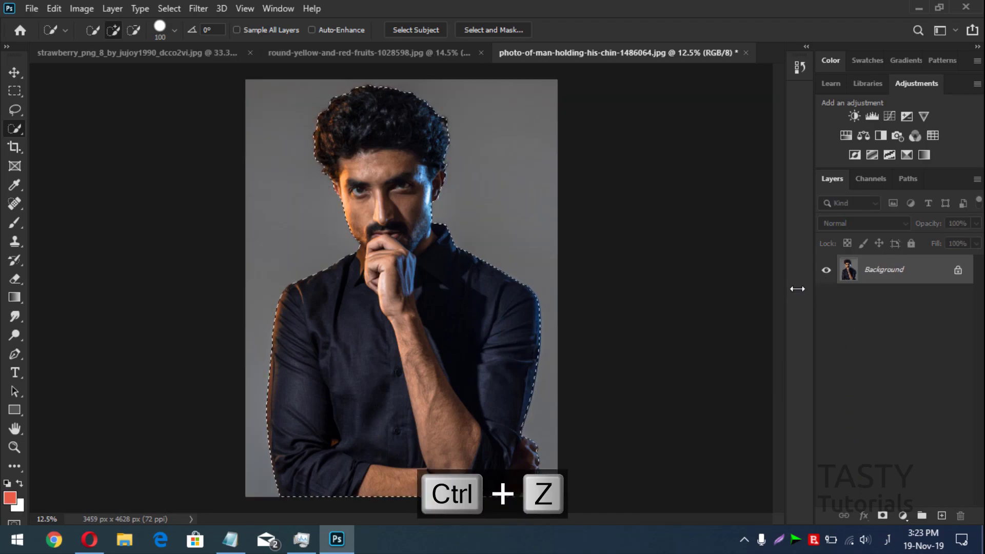
left_click(881, 515)
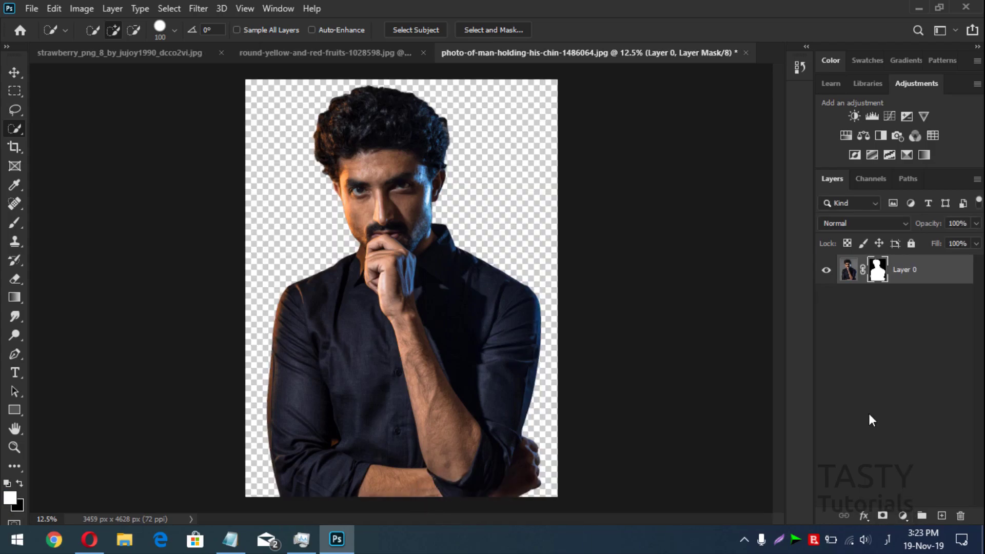